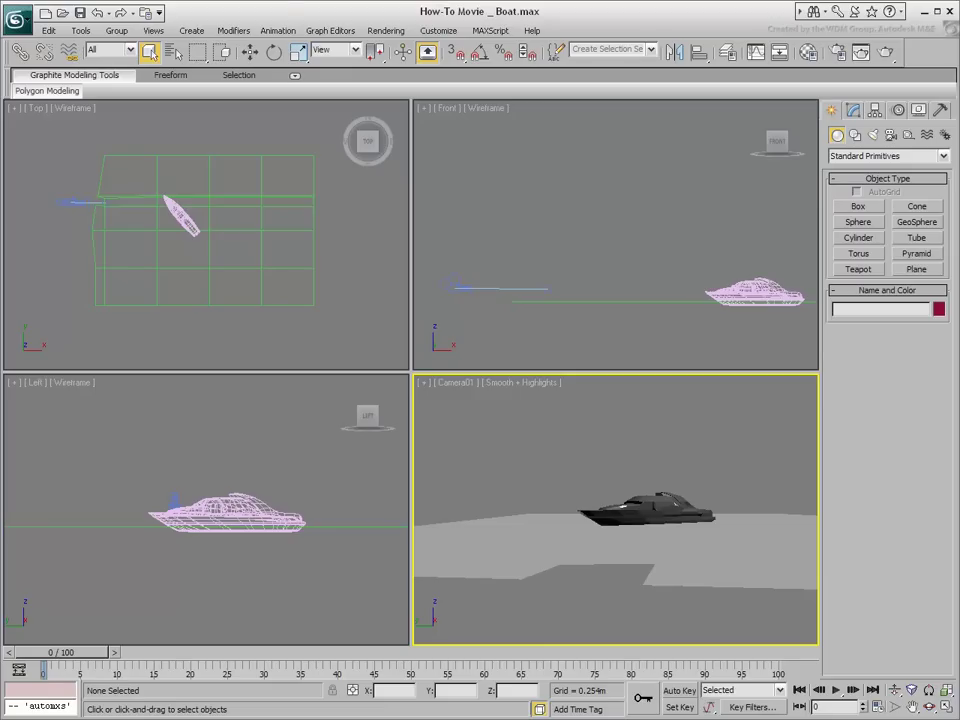
Assign a Bitmap of pano-lake.jpg as the Environment Map in Environment and Effects.
left_click(392, 33)
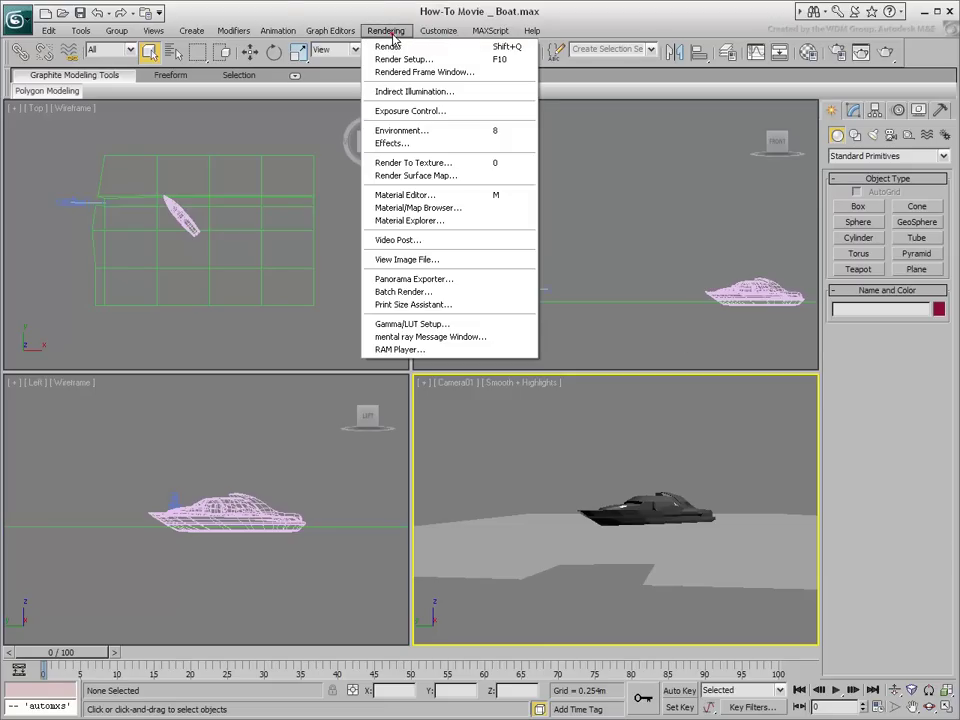
left_click(404, 131)
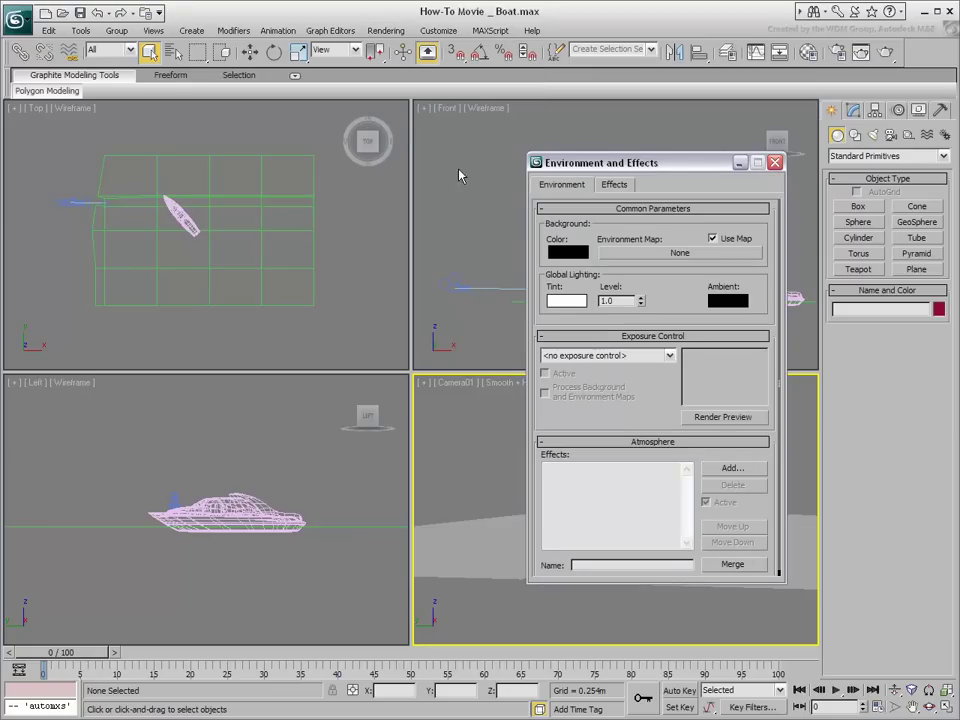
left_click(666, 255)
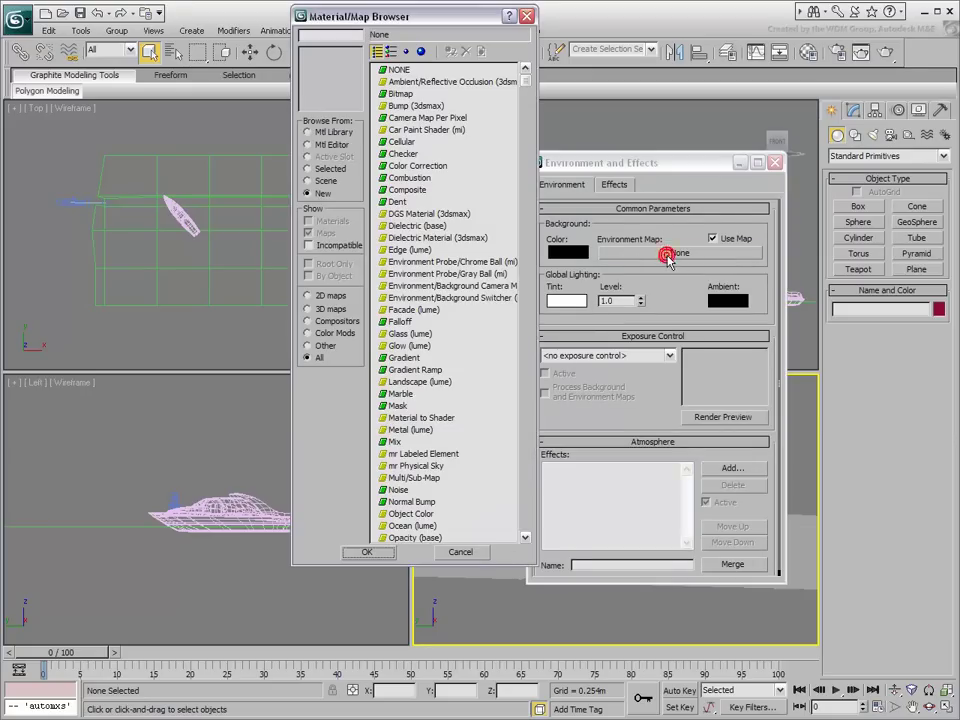
left_click(399, 94)
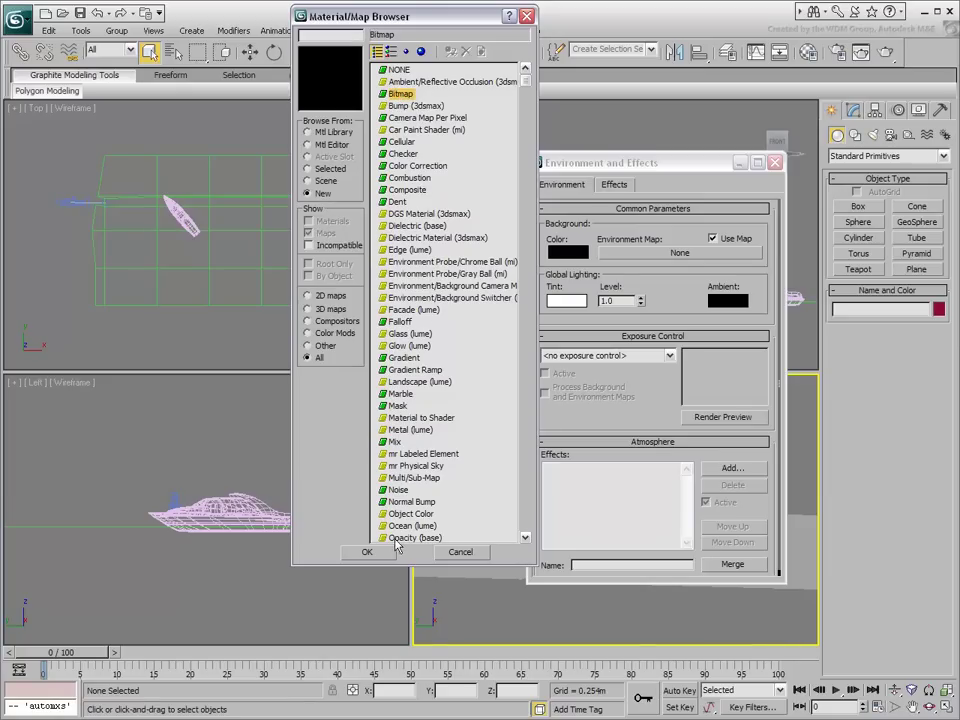
left_click(366, 552)
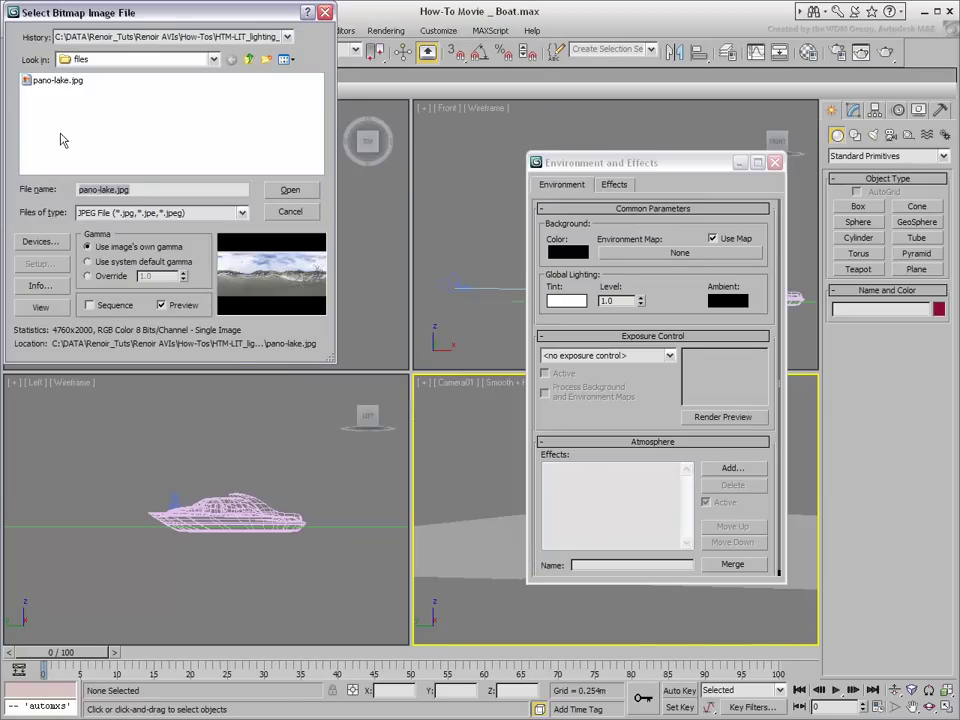
left_click(54, 80)
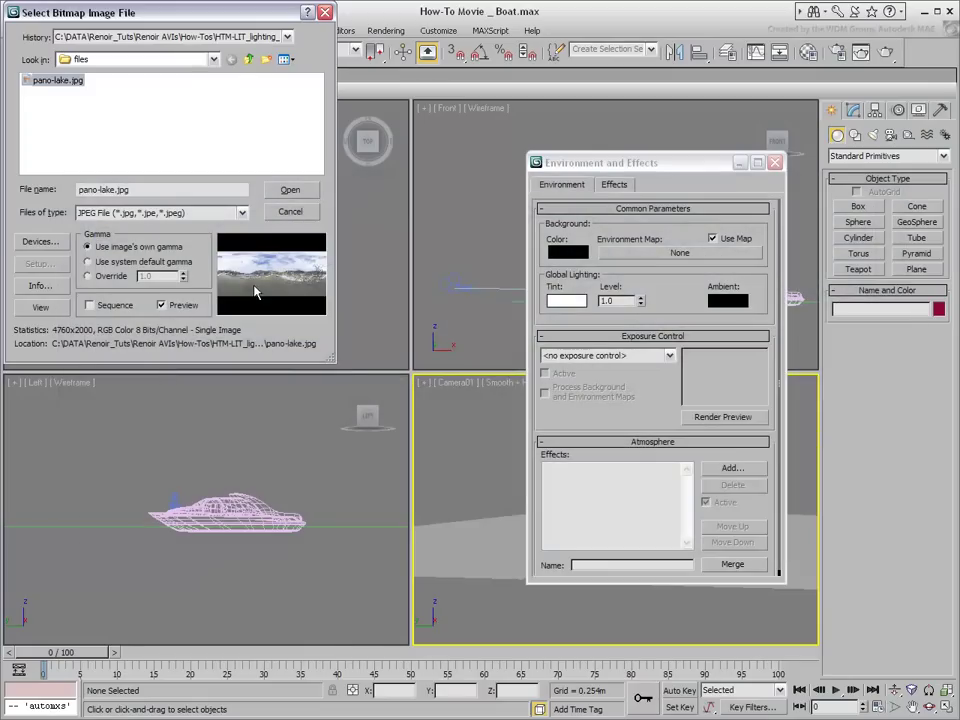
left_click(241, 213)
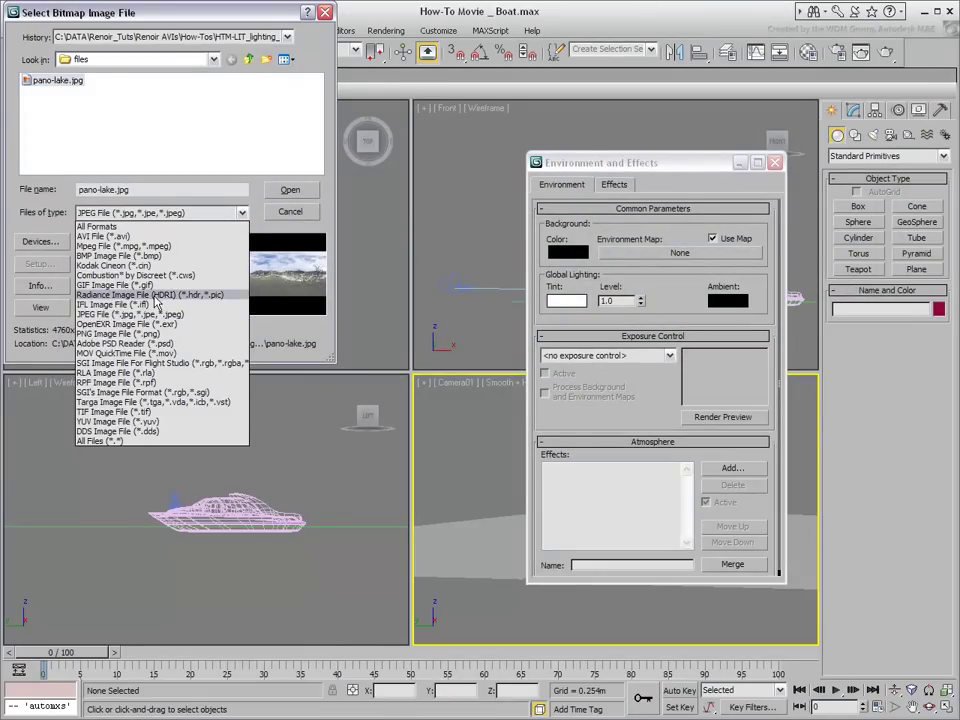
left_click(143, 186)
double_click(133, 189)
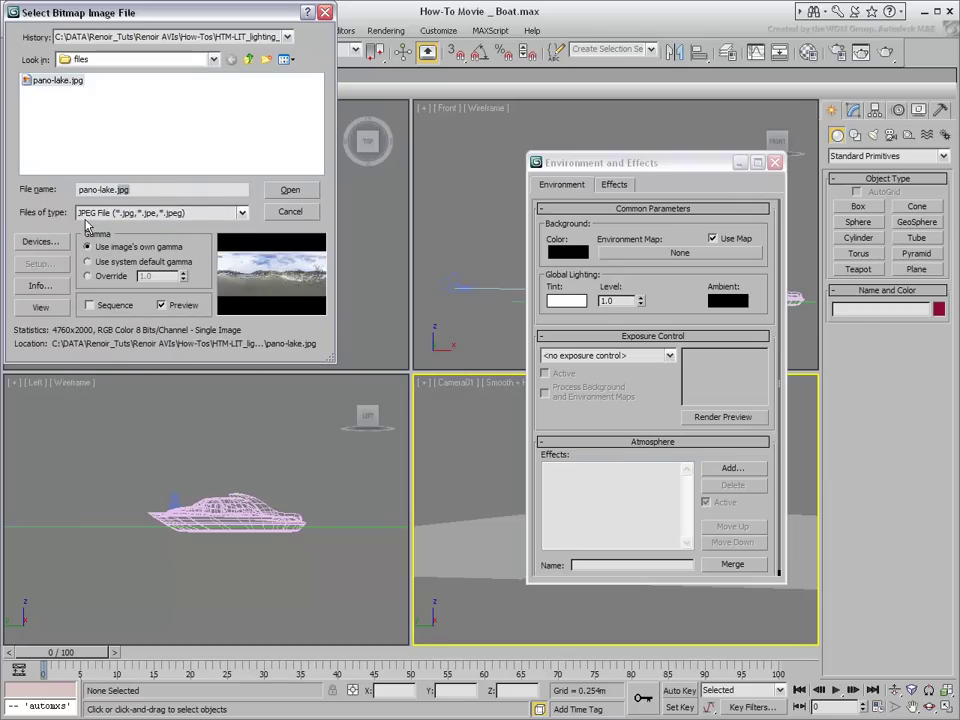
left_click(289, 189)
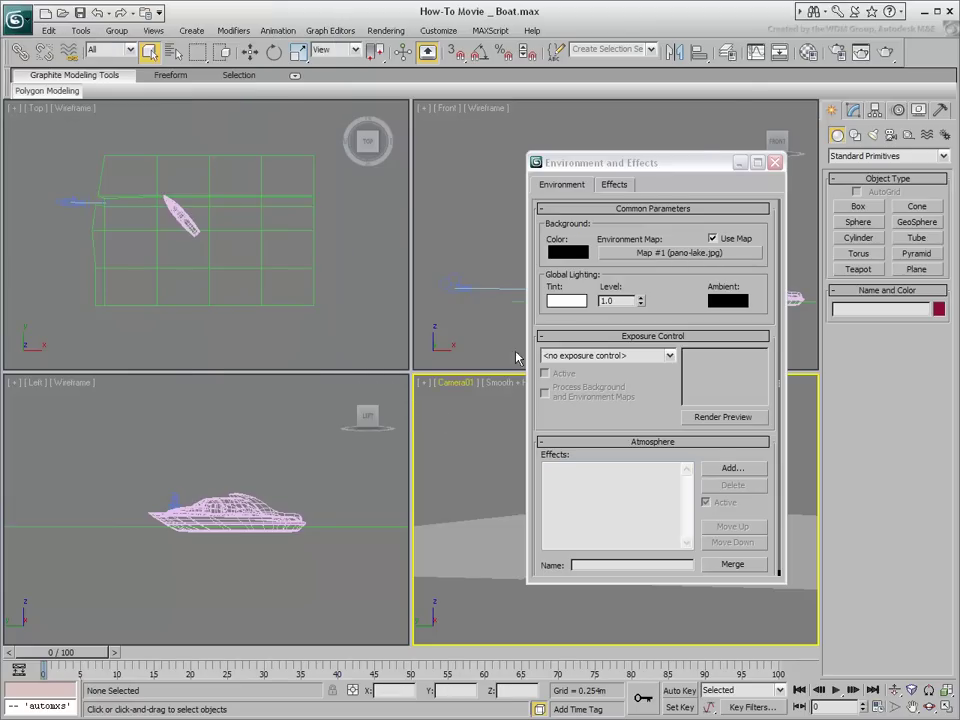
Instance the environment Map #1 into the first Material Editor sample slot.
left_click(808, 52)
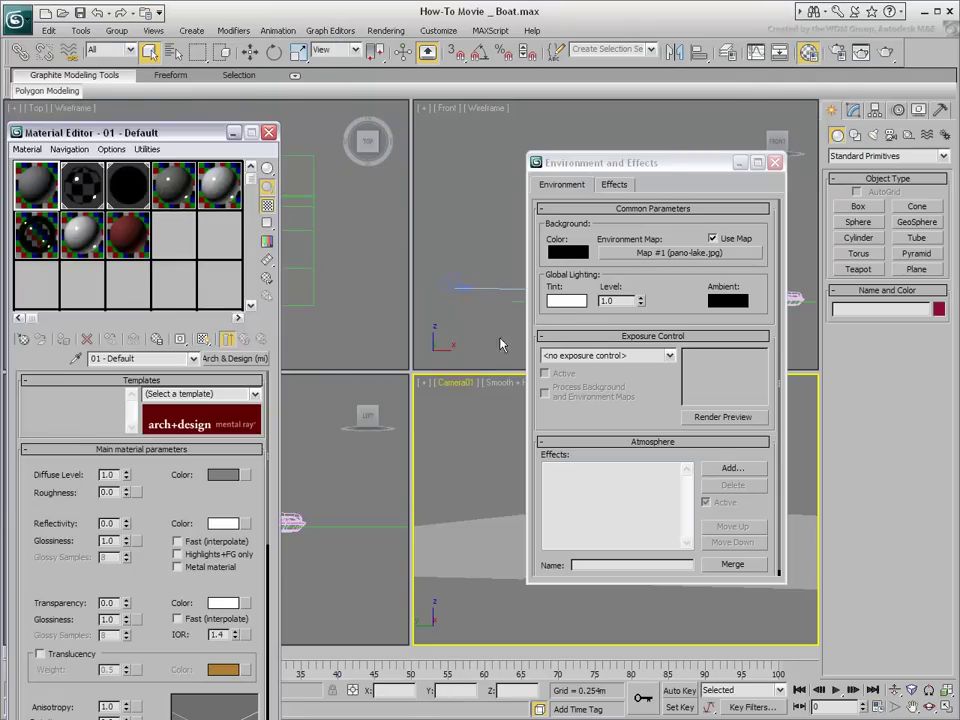
left_click_drag(176, 138, 338, 113)
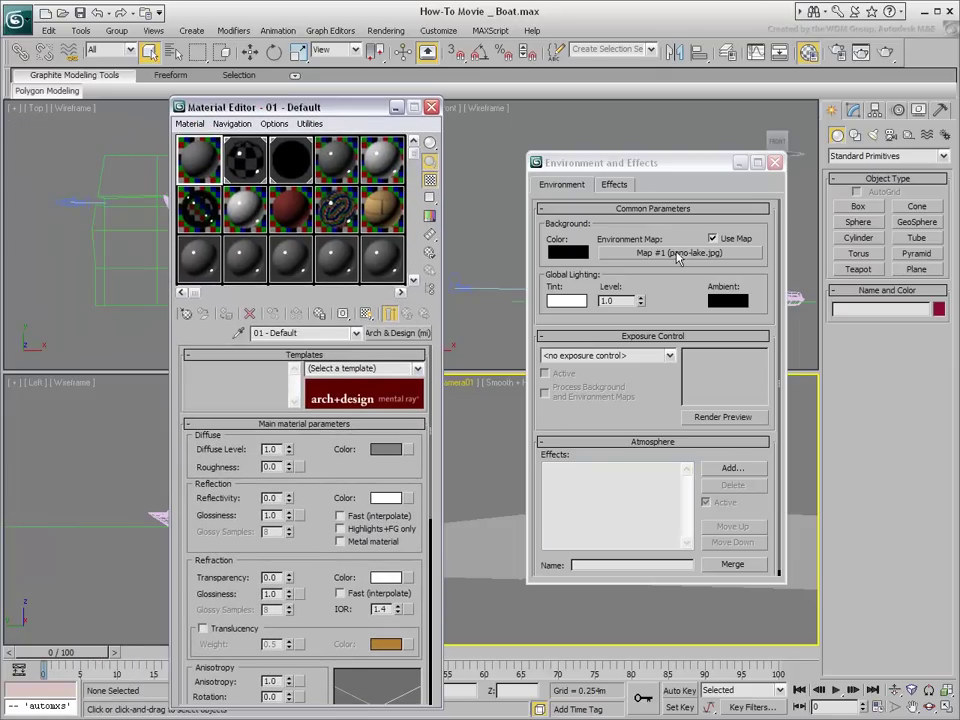
left_click_drag(672, 252, 210, 172)
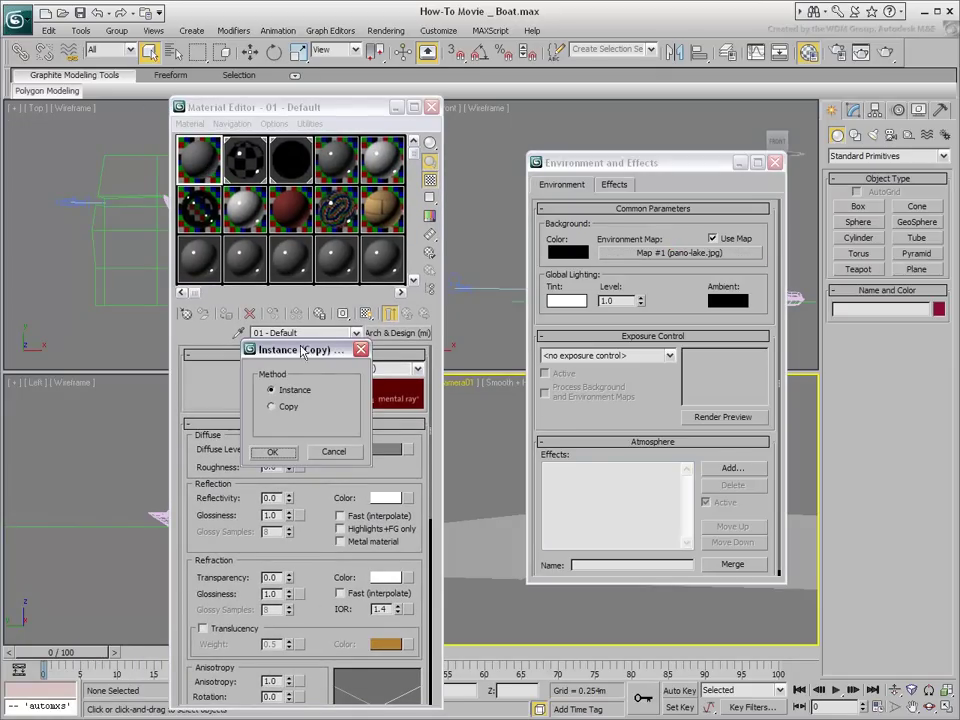
left_click(273, 452)
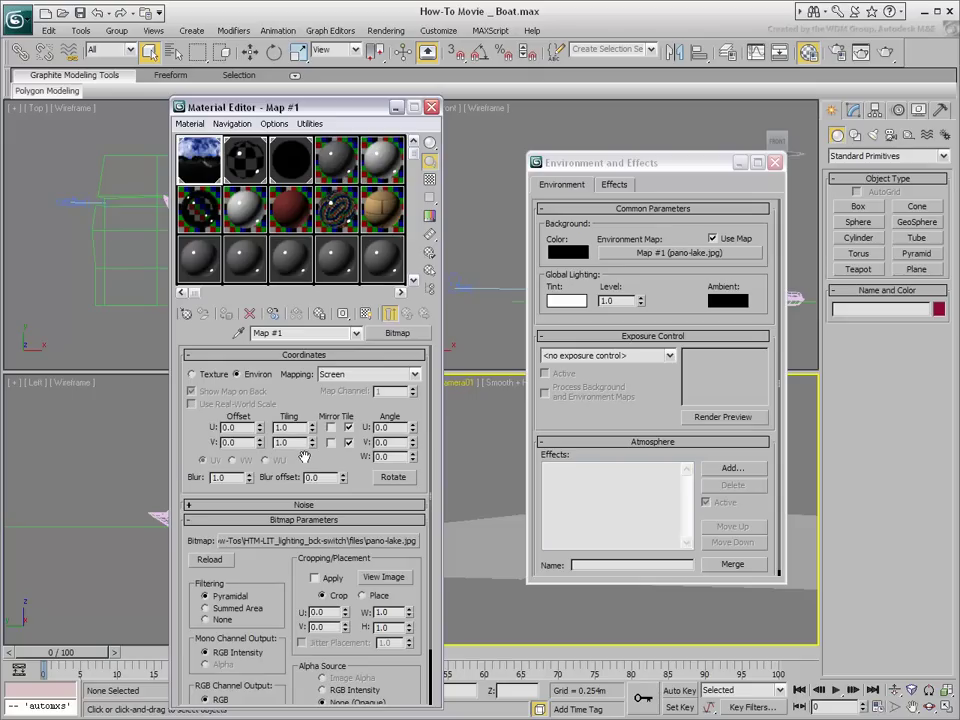
Keep Map #1 on Environ coordinates with Spherical Environment mapping.
left_click(192, 374)
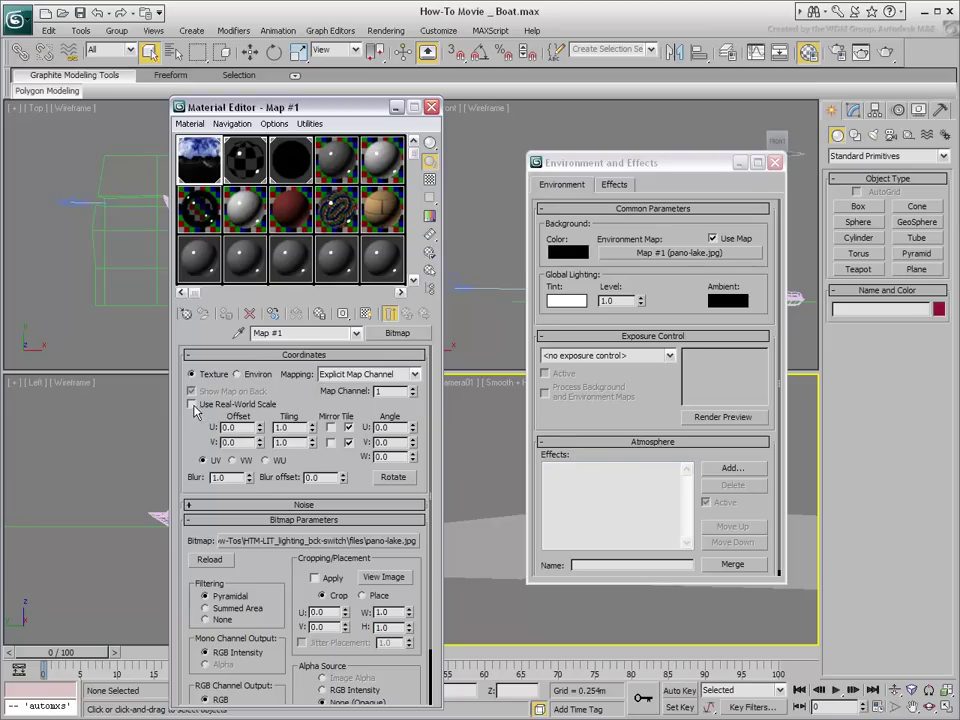
left_click(238, 374)
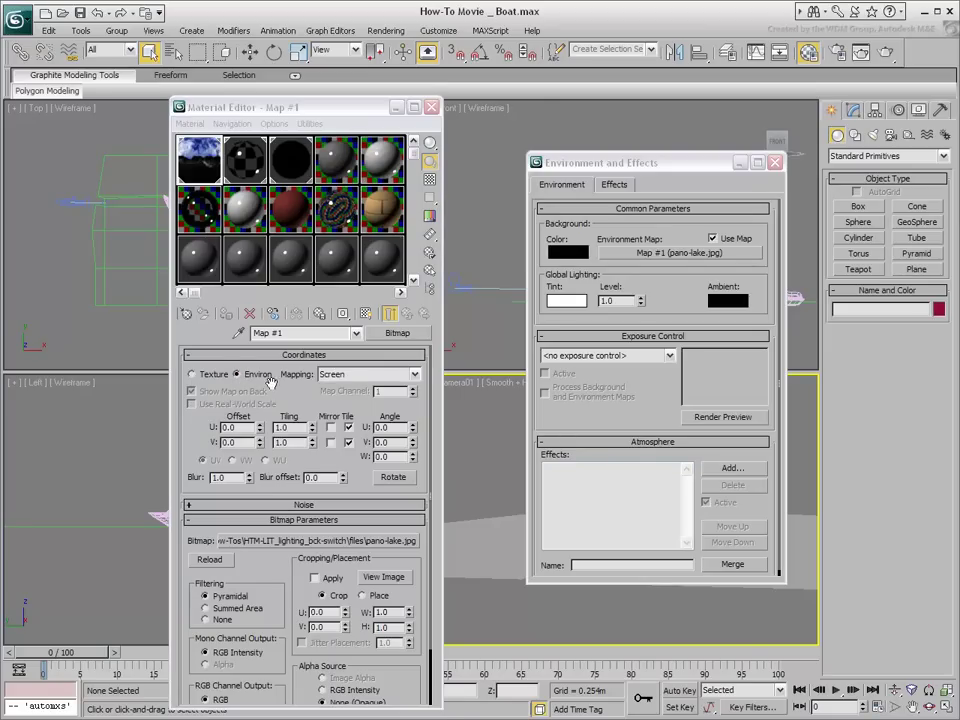
left_click(380, 376)
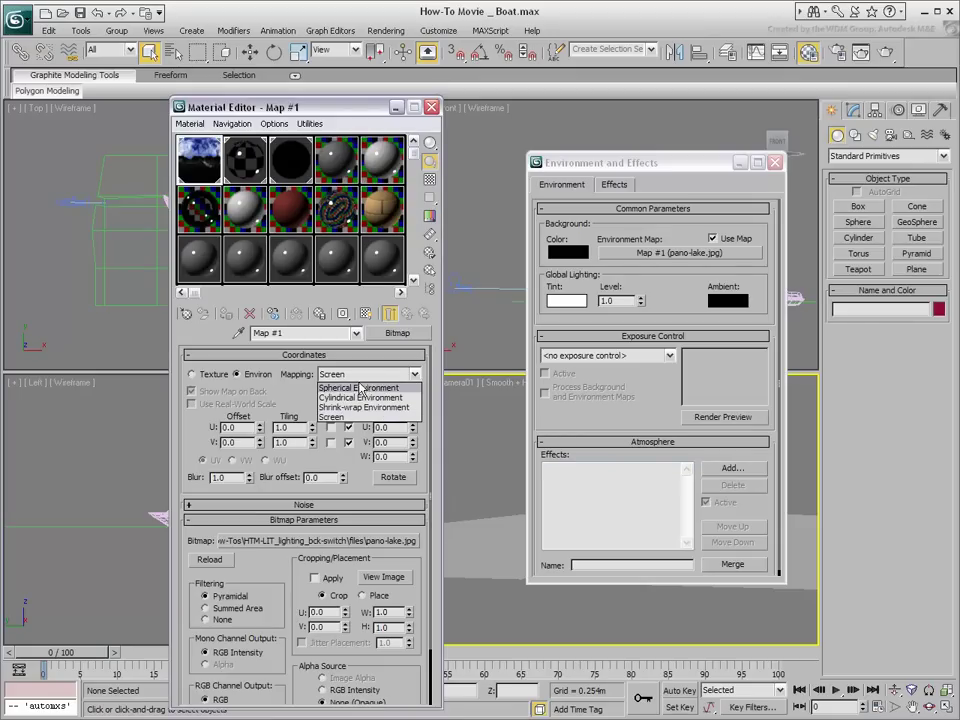
left_click(365, 387)
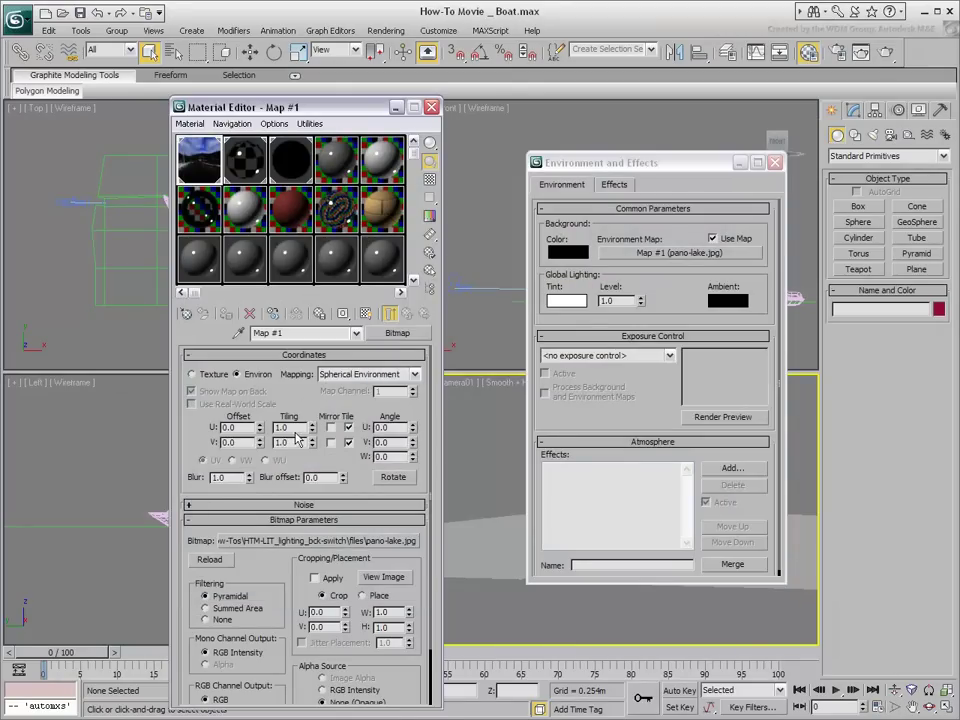
Set U tiling to -1.0 to flip the panorama and lower Blur to 0.01.
double_click(285, 427)
type("-1")
key("Return")
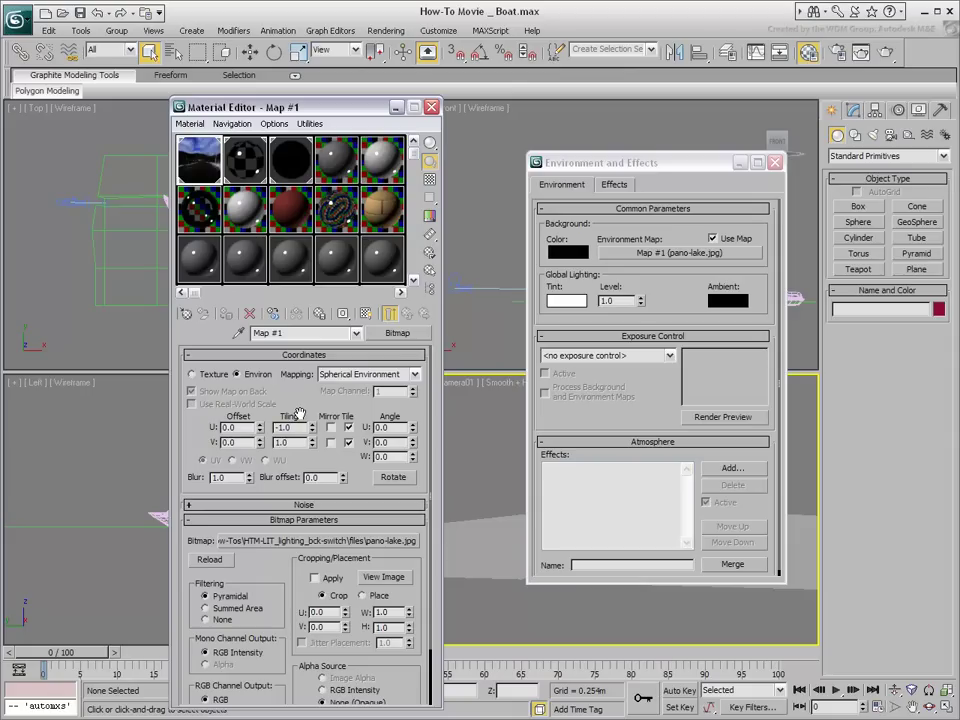
double_click(218, 476)
right_click(251, 481)
left_click(234, 478)
key("Return")
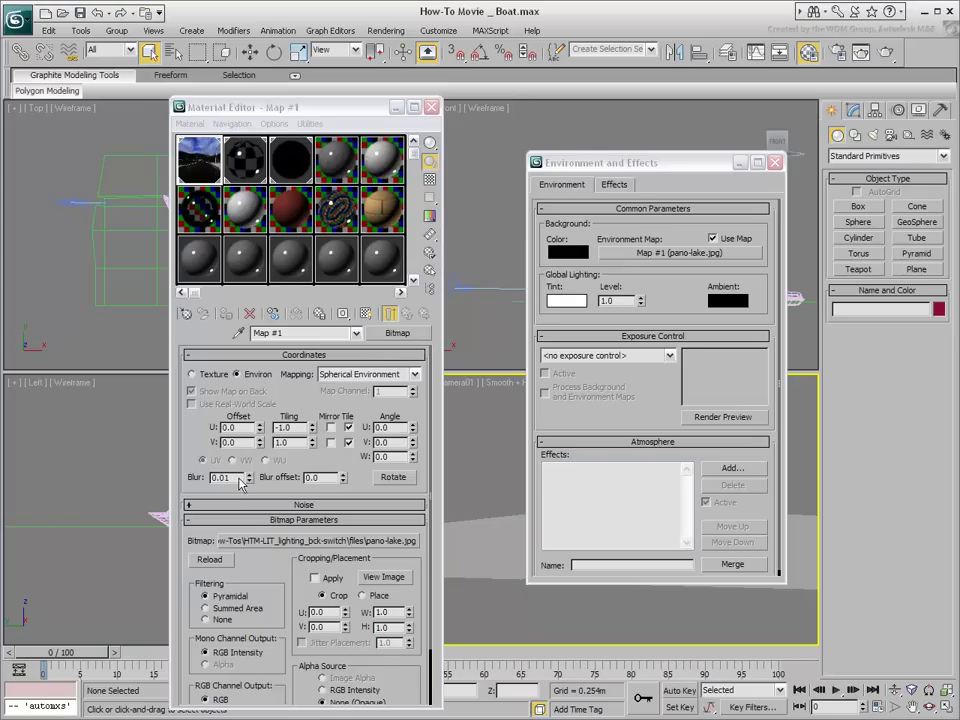
left_click_drag(650, 163, 645, 79)
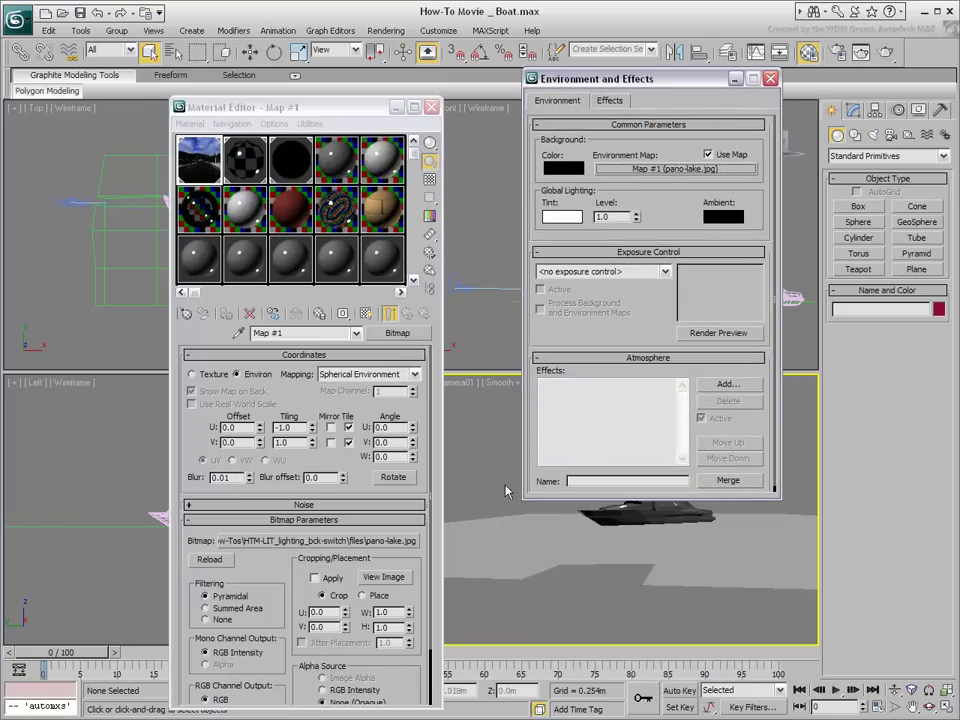
Select Plane01 and instance Map #1 into the Water Surface's Camera Mapped Background slot.
left_click(510, 645)
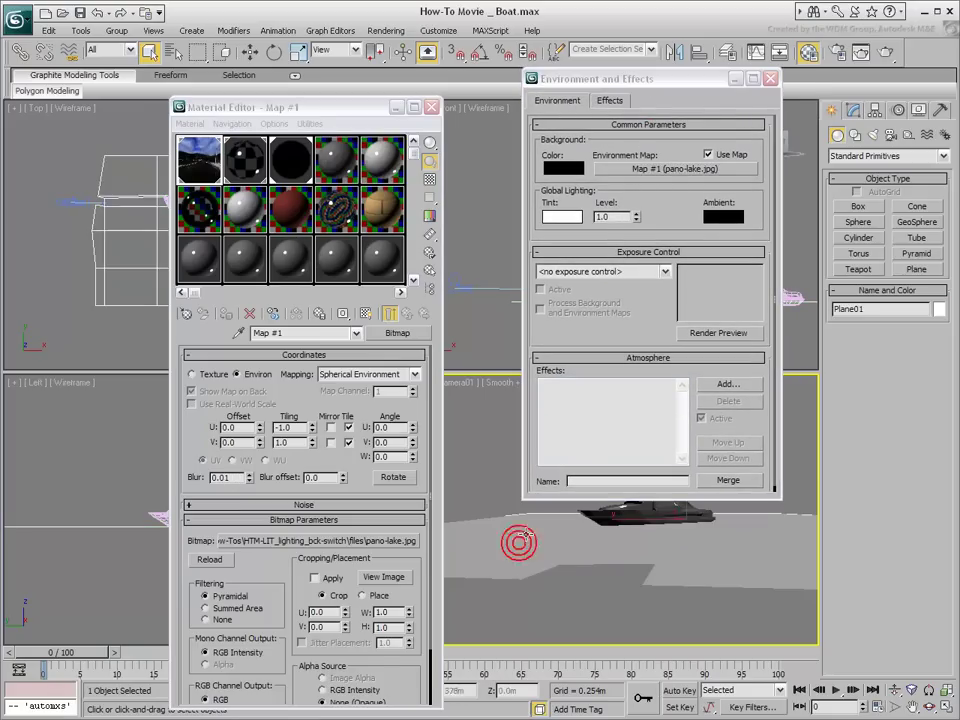
left_click(307, 236)
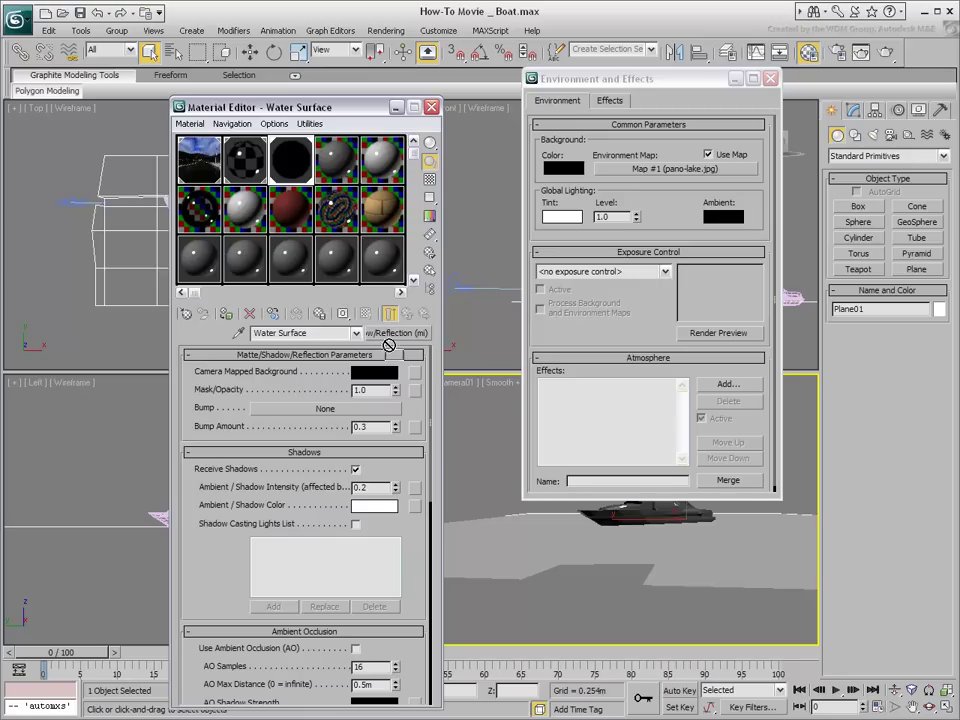
left_click_drag(418, 377, 417, 377)
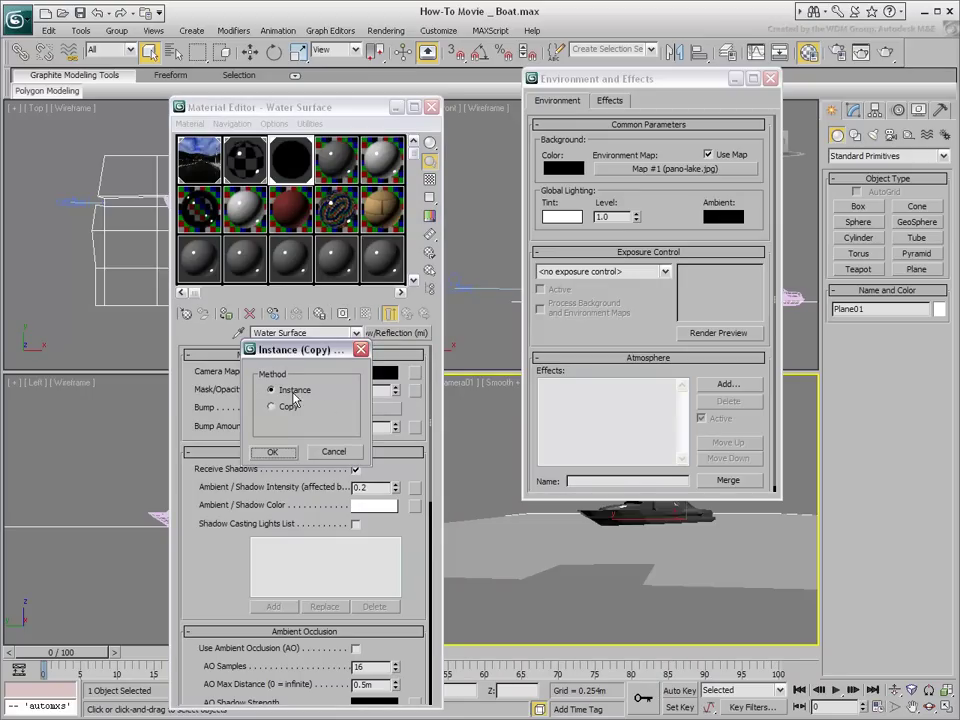
left_click(271, 453)
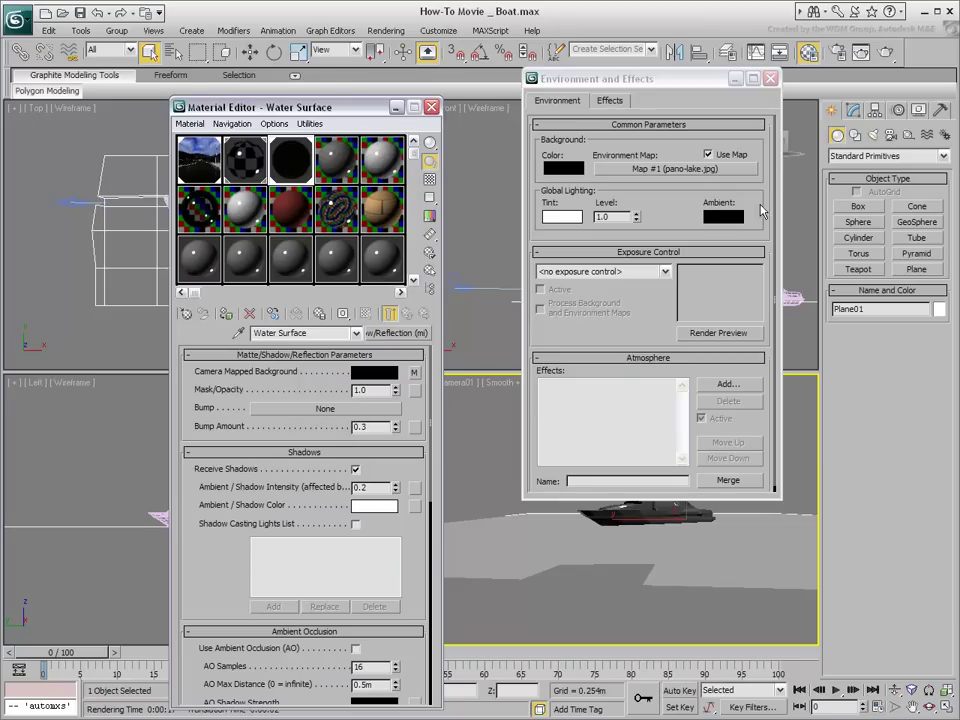
Render the Camera01 view of the boat on the lake, then close the render.
left_click(888, 53)
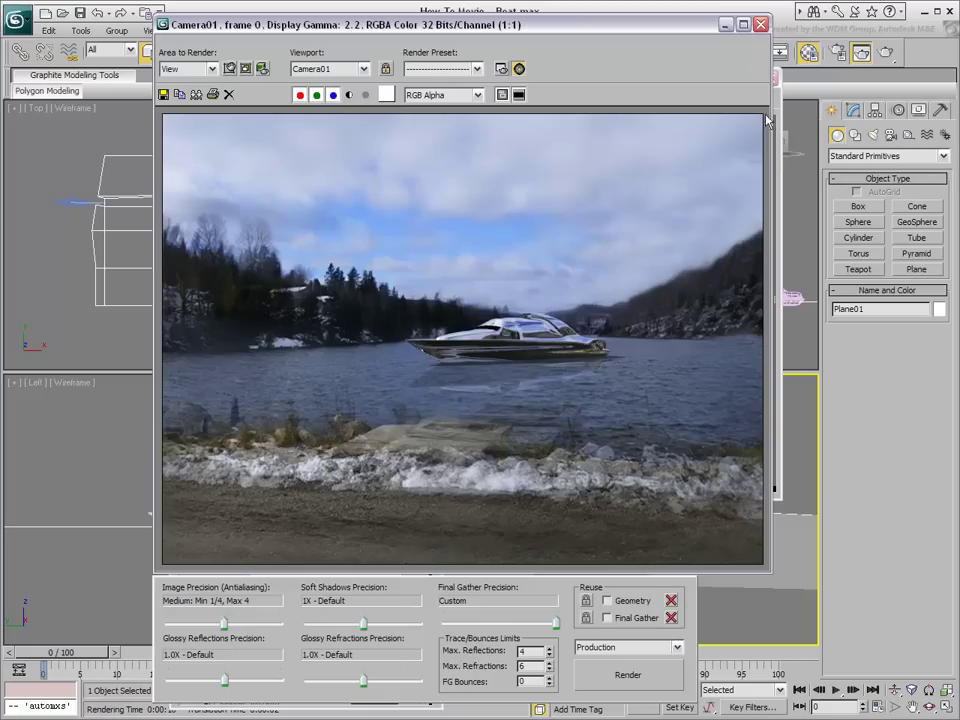
left_click(570, 10)
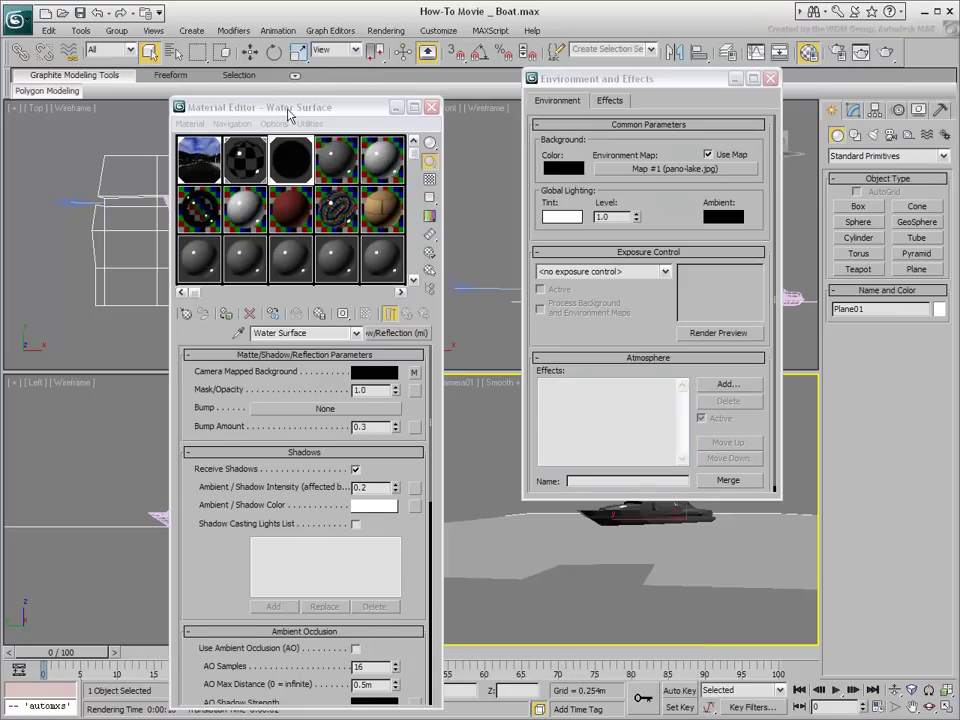
Set the Map #1 lake bitmap's Blur offset to 0.1.
left_click_drag(222, 105, 91, 75)
left_click(61, 142)
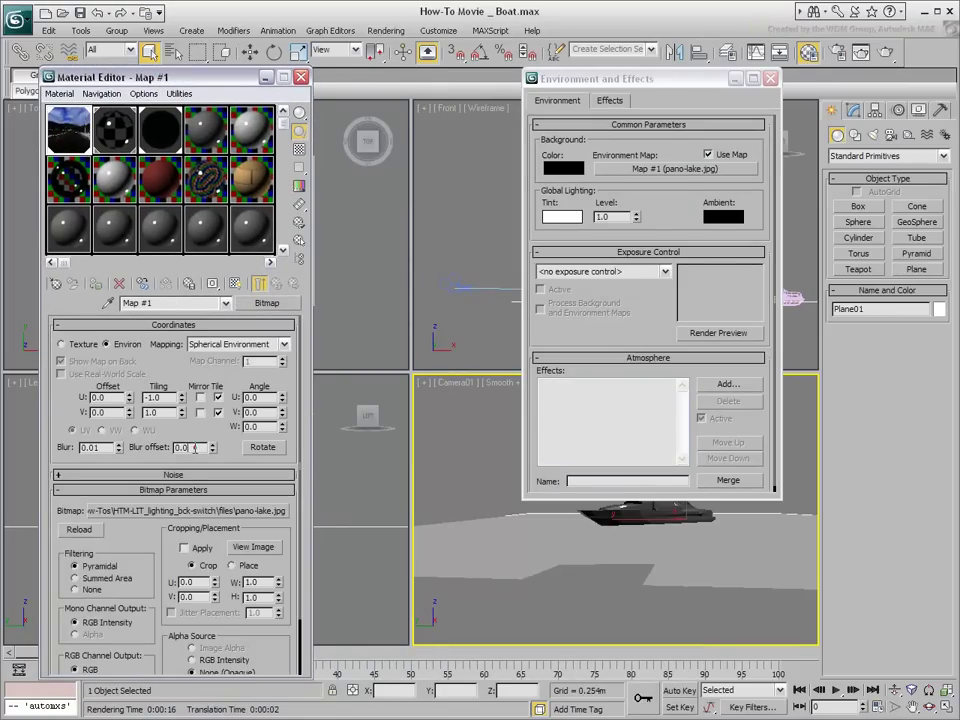
type("0.1")
key("Return")
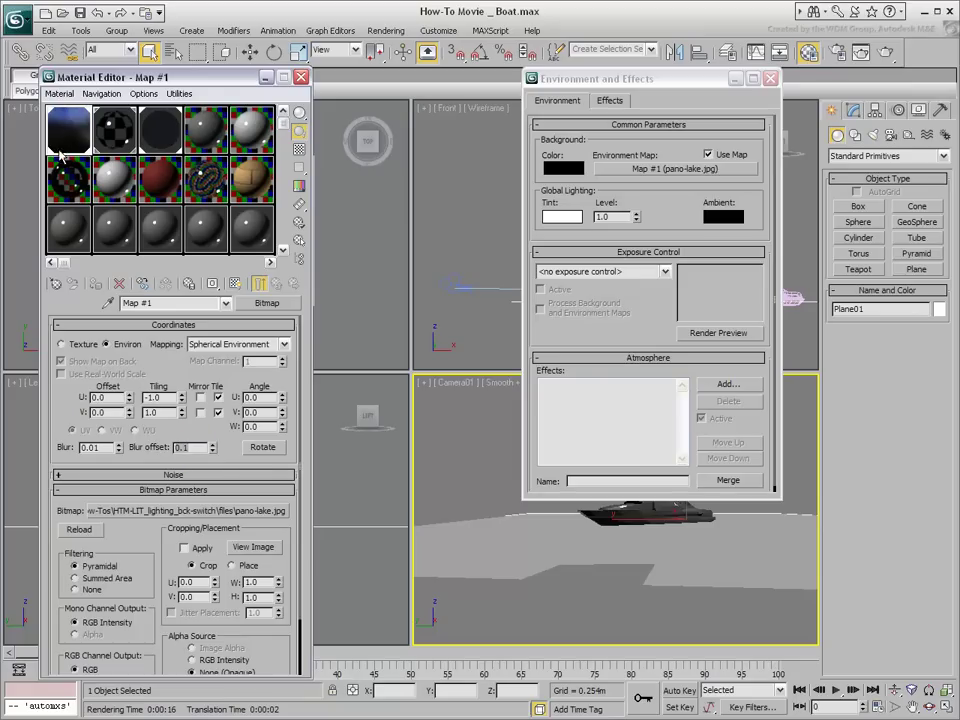
Render Camera01 with the blurred lake backdrop, inspect it, then close the render.
left_click(887, 55)
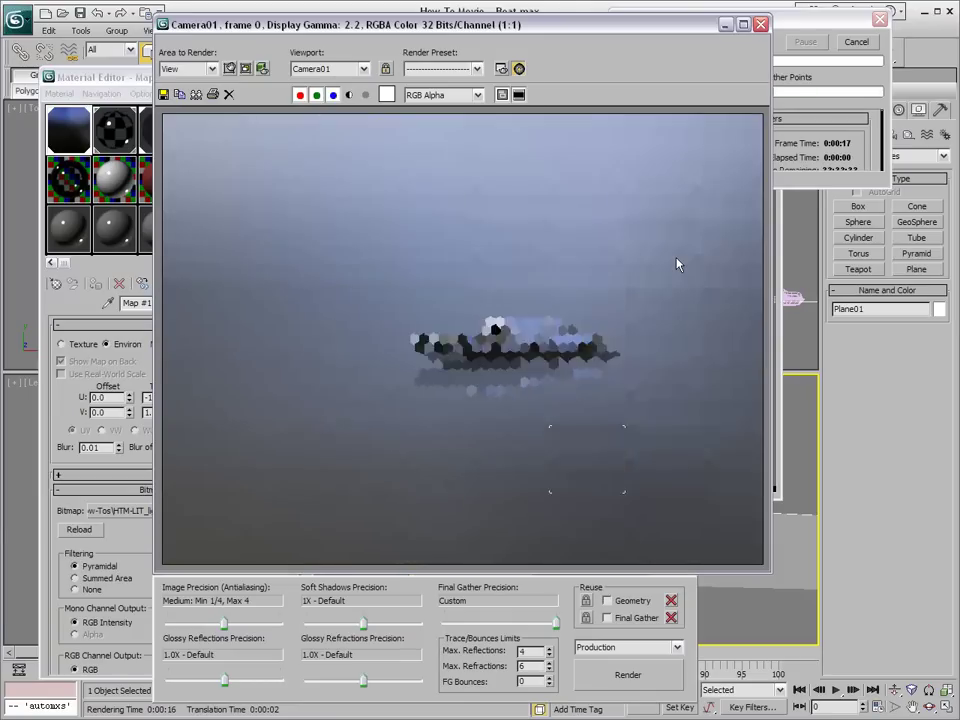
left_click(676, 262)
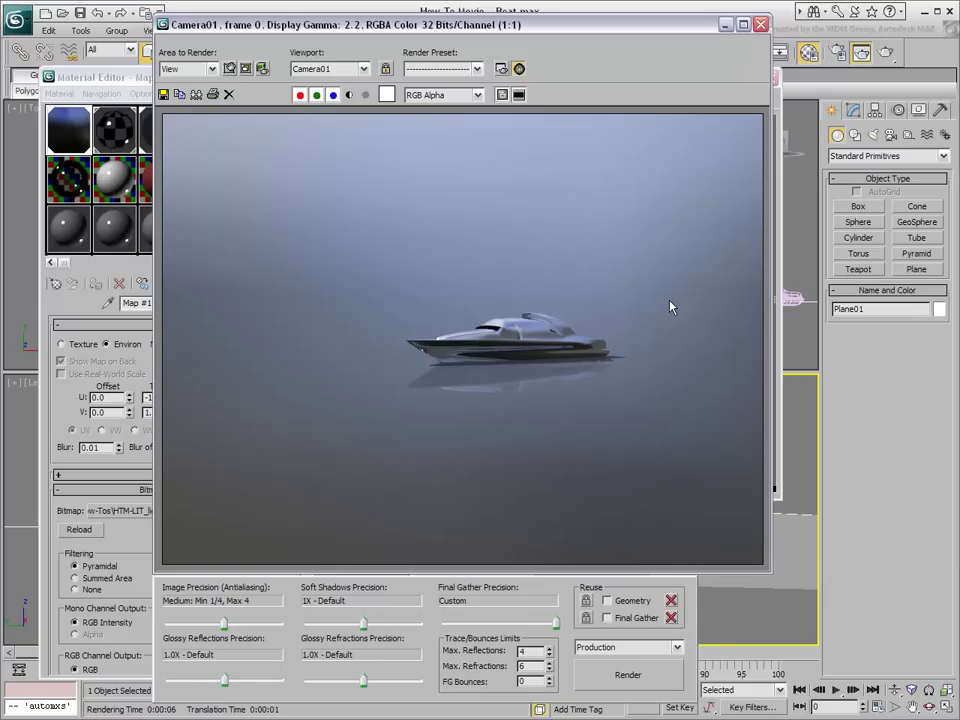
left_click(760, 24)
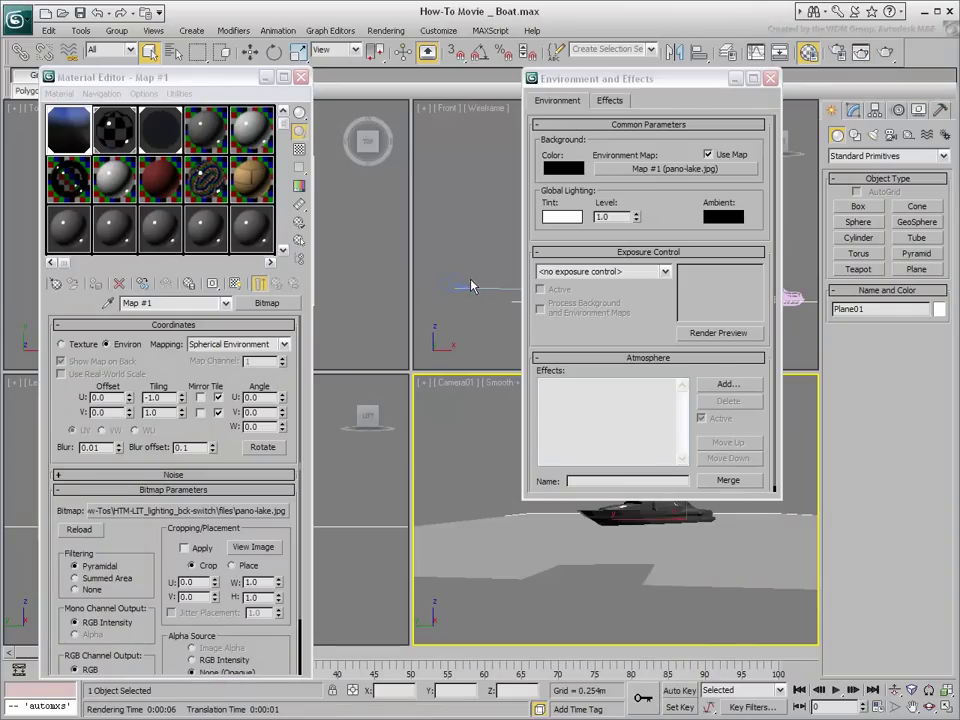
Reset Map #1's Blur offset to 0.0 for a sharp background.
left_click(211, 452)
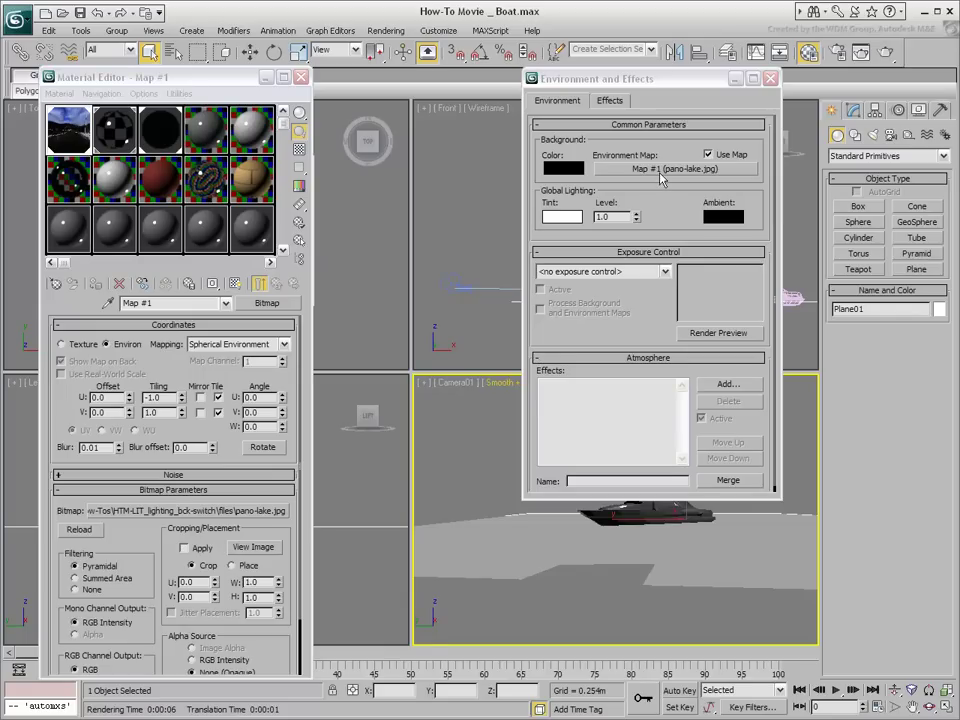
Change Map #1 to Environment/Background Switcher (mi), keeping pano-lake.jpg as the Background sub-map.
left_click(284, 303)
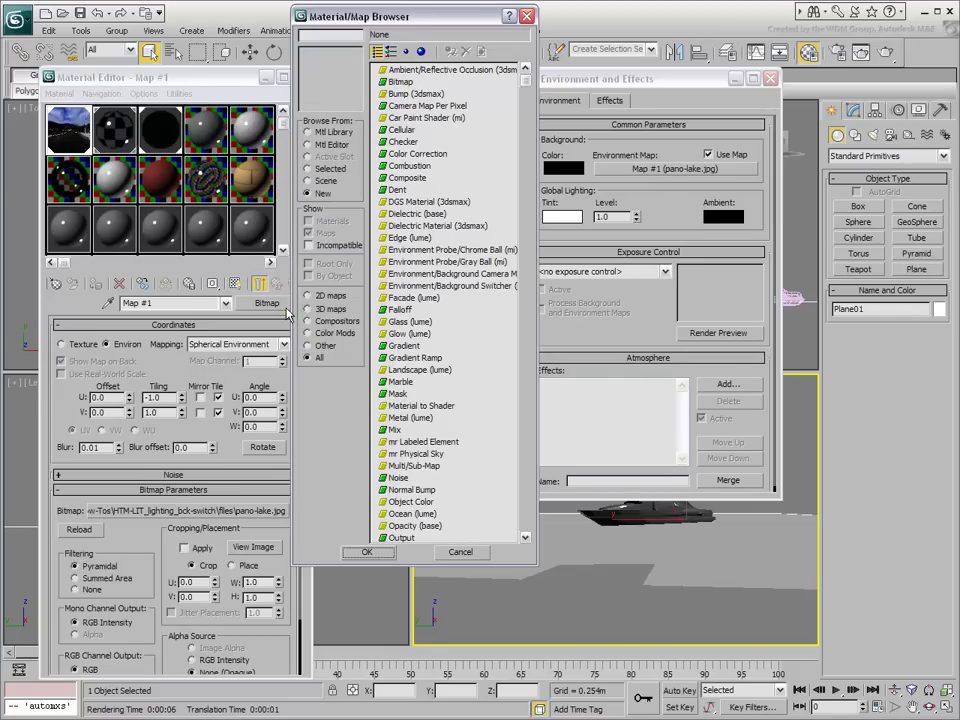
left_click(467, 287)
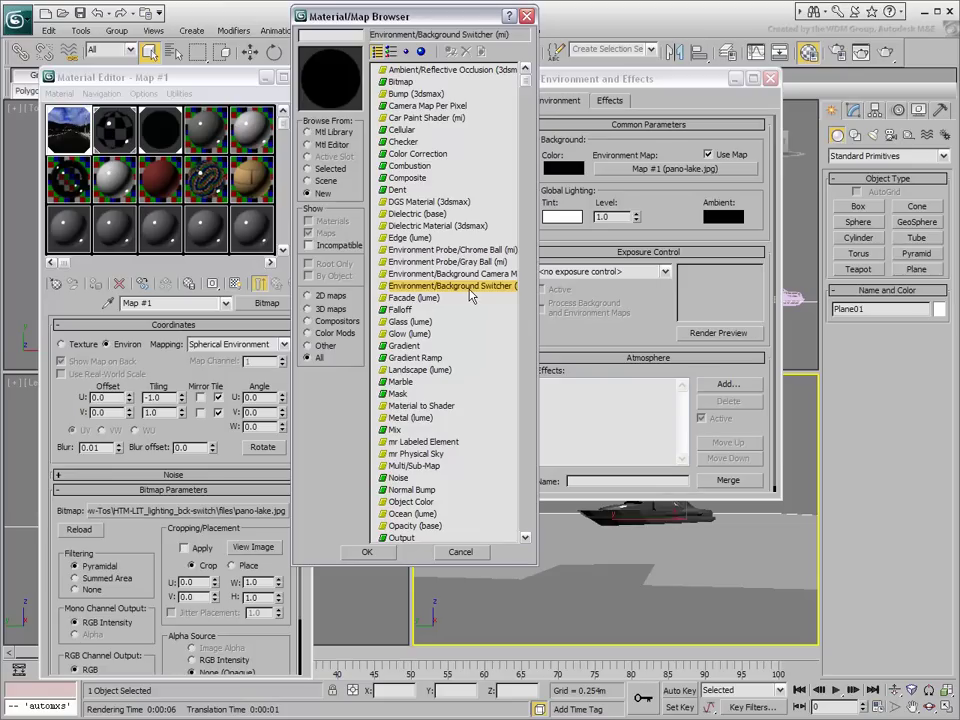
left_click(367, 552)
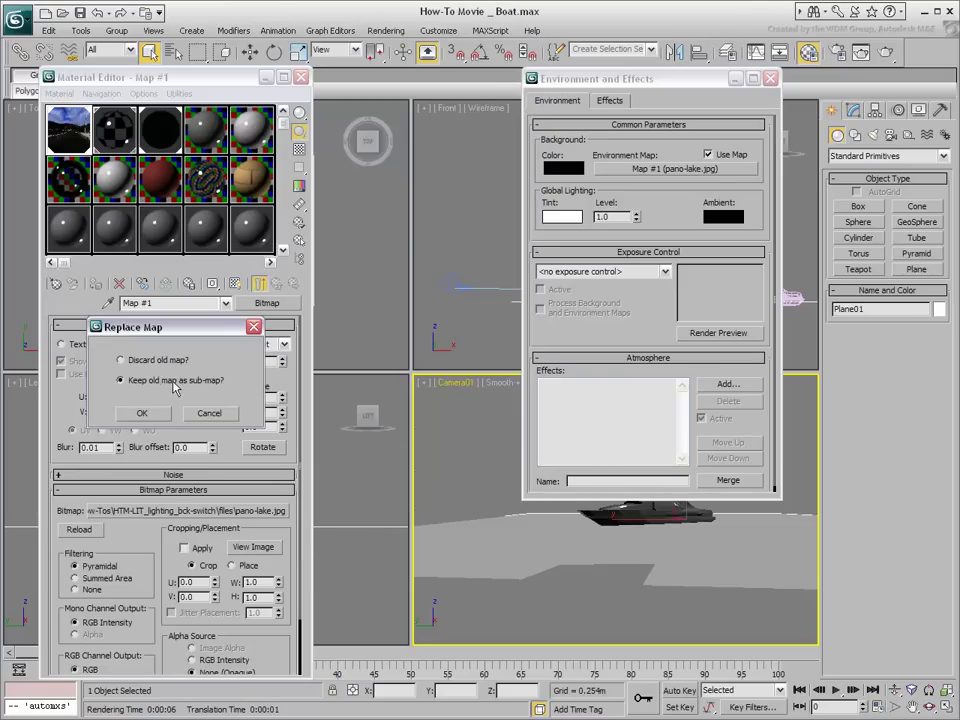
left_click(142, 413)
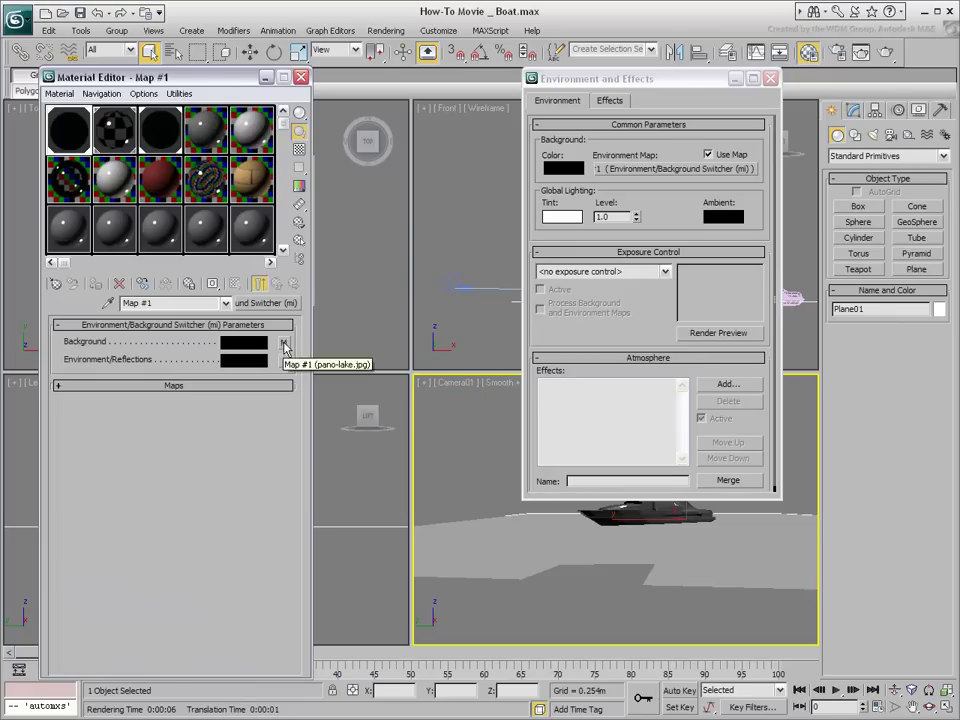
Copy the Background lake map into Environment/Reflections and give that copy (Map #4) a 0.1 Blur offset.
left_click_drag(283, 342, 285, 366)
left_click(150, 377)
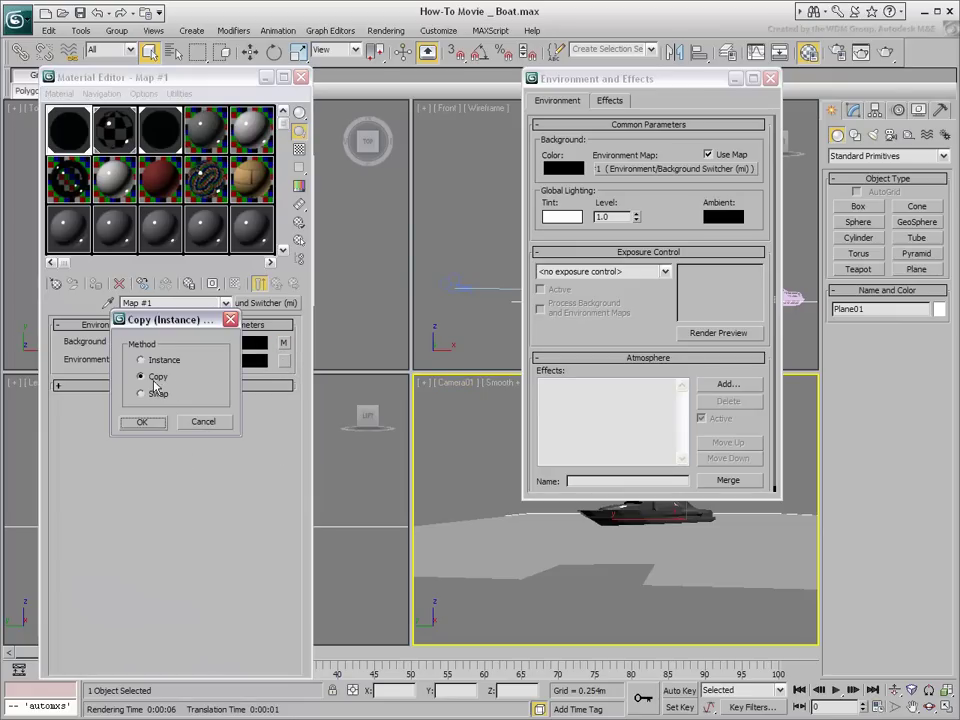
left_click(142, 424)
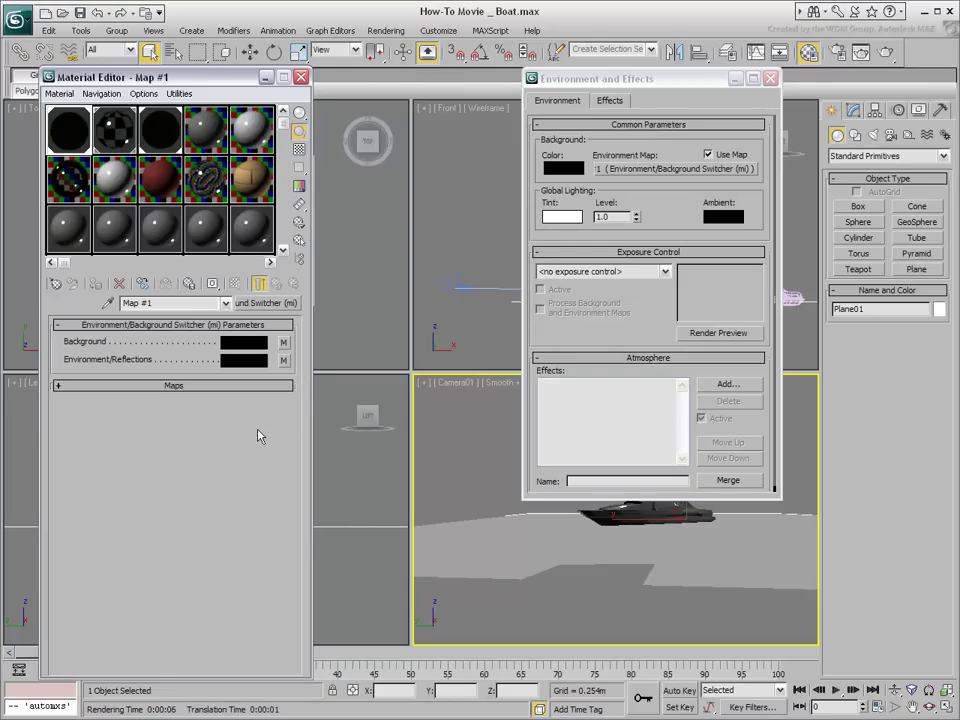
left_click(284, 364)
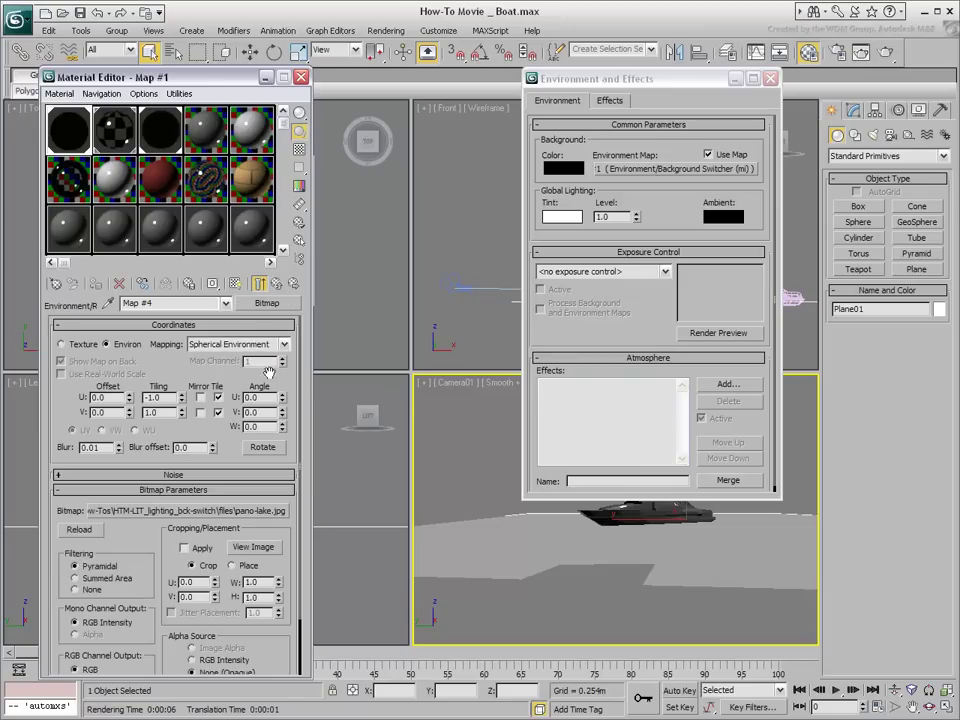
type("0.1")
Render the Camera01 view to show the boat against the sharp lake panorama.
left_click(889, 58)
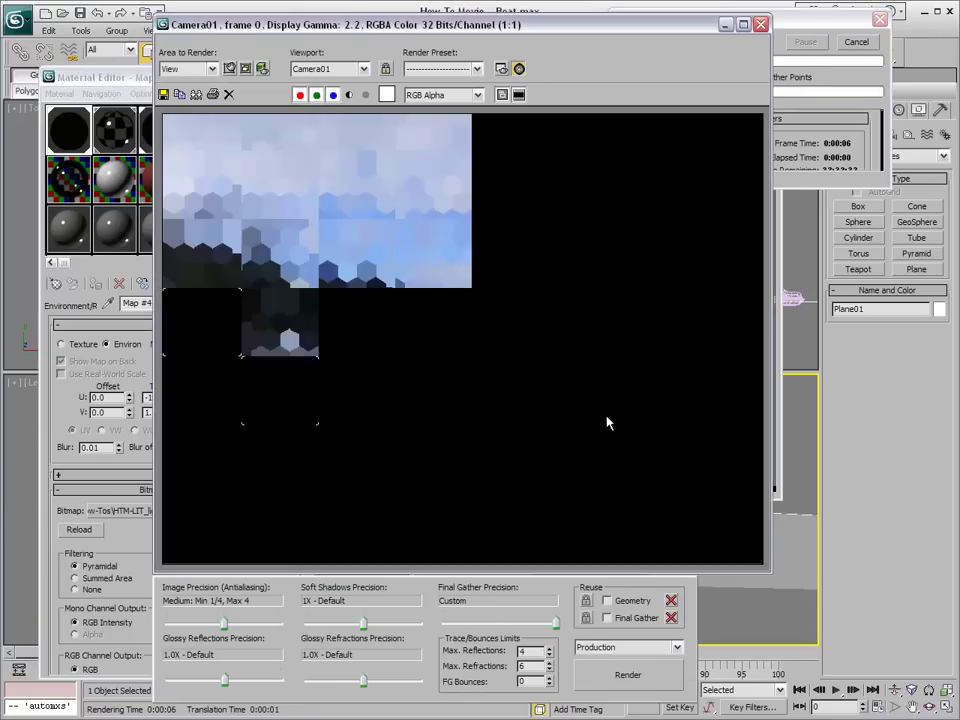